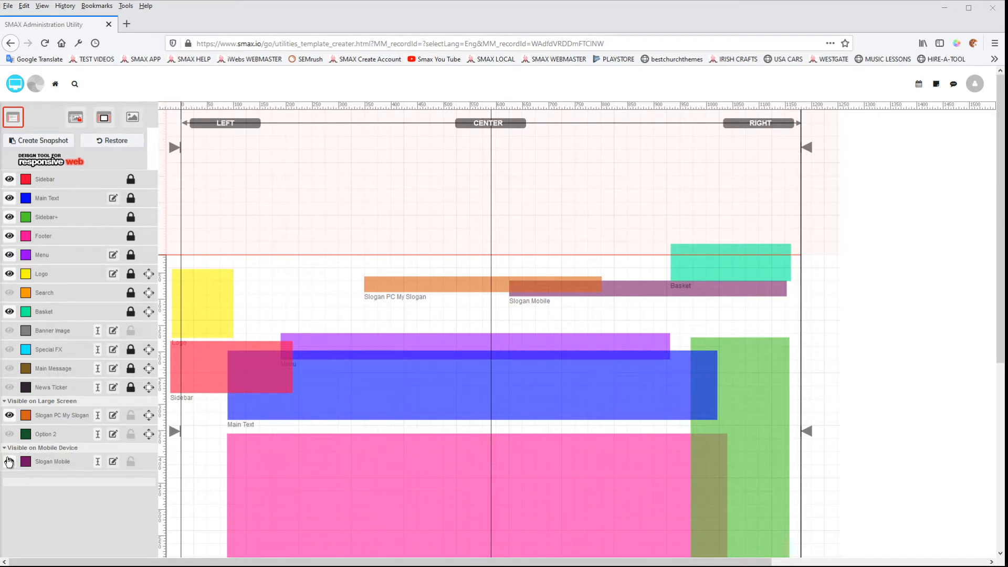
Make the Slogan Mobile and Banner Image layers visible
click(9, 461)
click(9, 331)
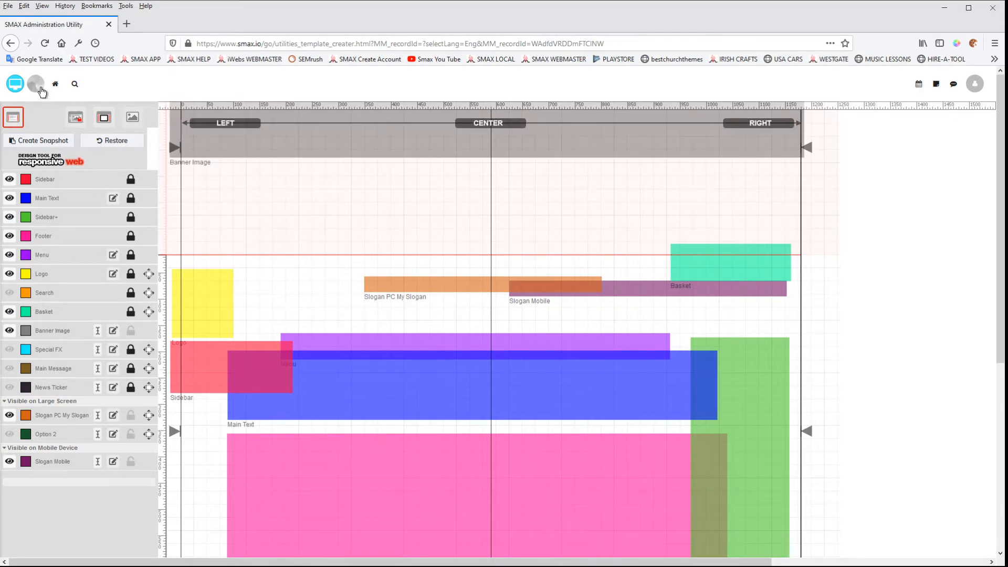
Select the banner image block and move it down to the top of the page area, at about -4, 3 px
click(285, 141)
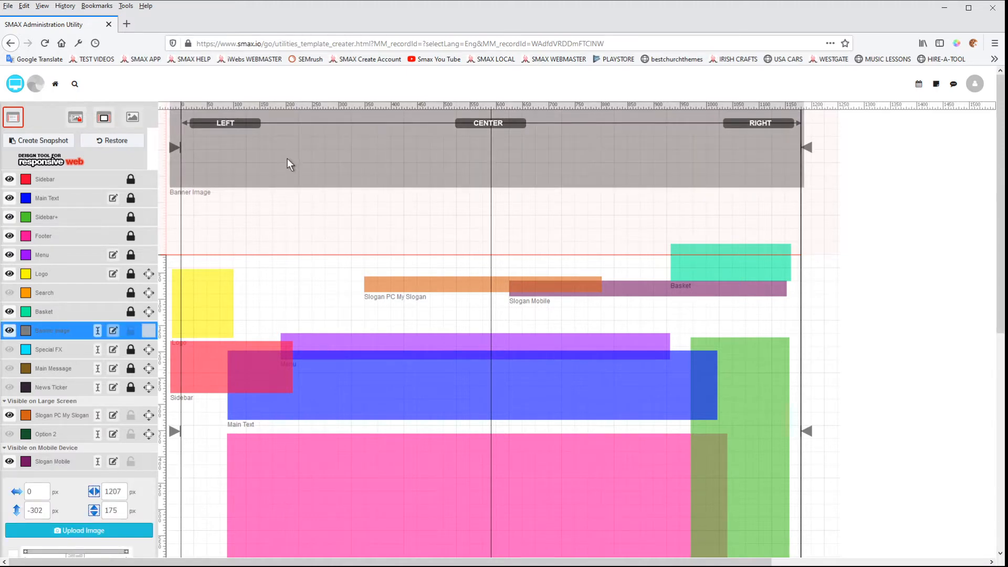
drag(288, 158, 285, 319)
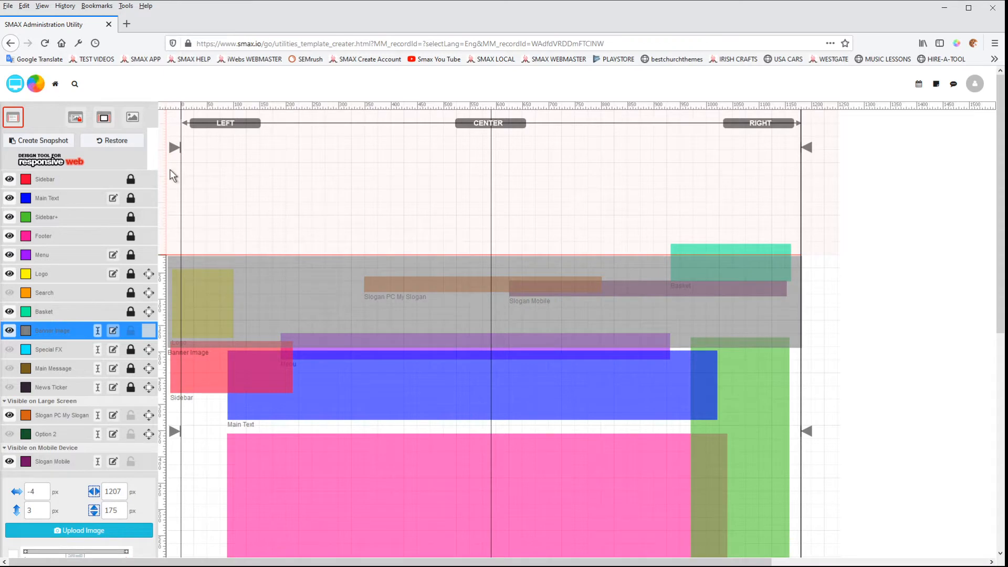
Preview the site at full and narrow mobile window widths, then return to the layout designer
click(15, 84)
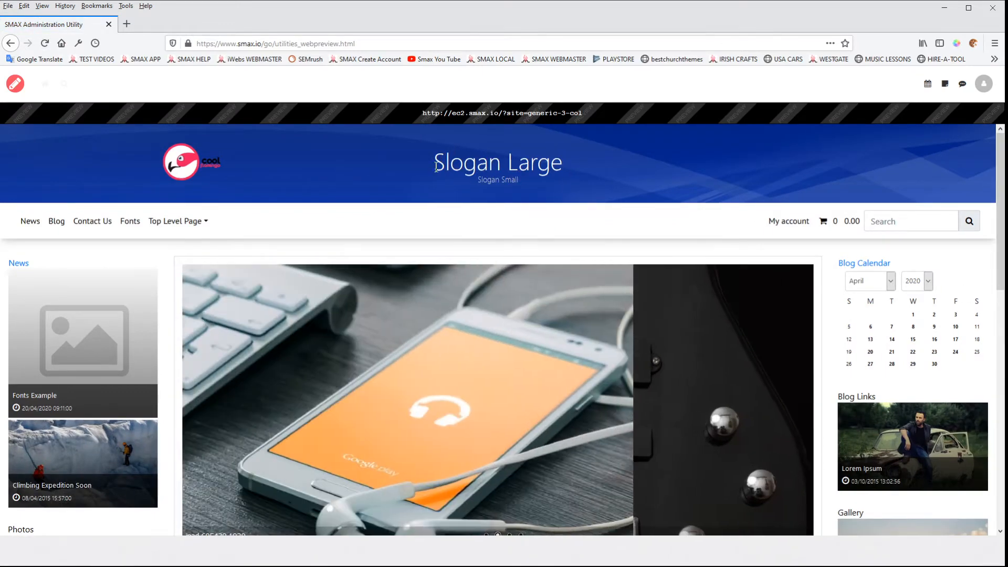
drag(1005, 268, 357, 202)
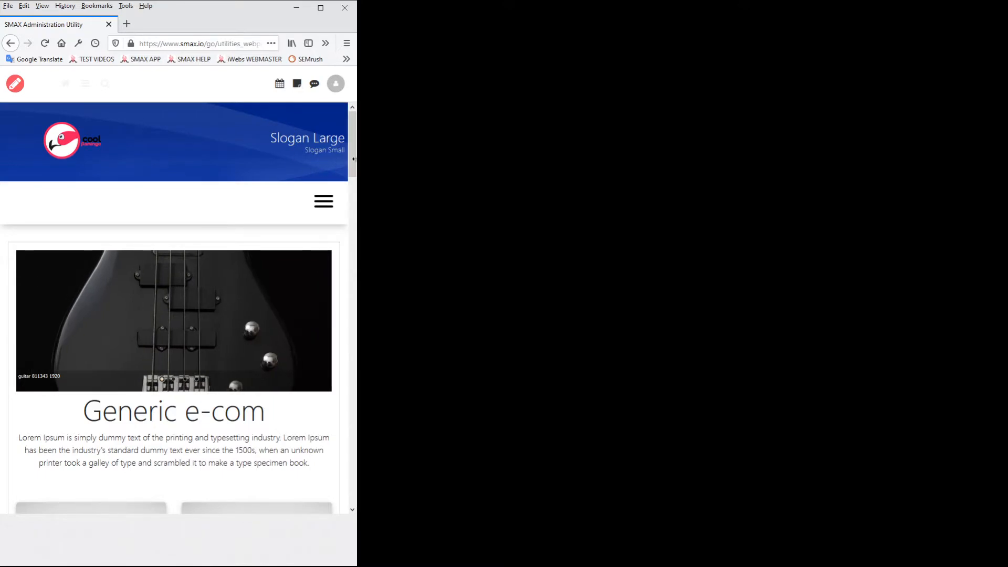
drag(357, 165, 1007, 165)
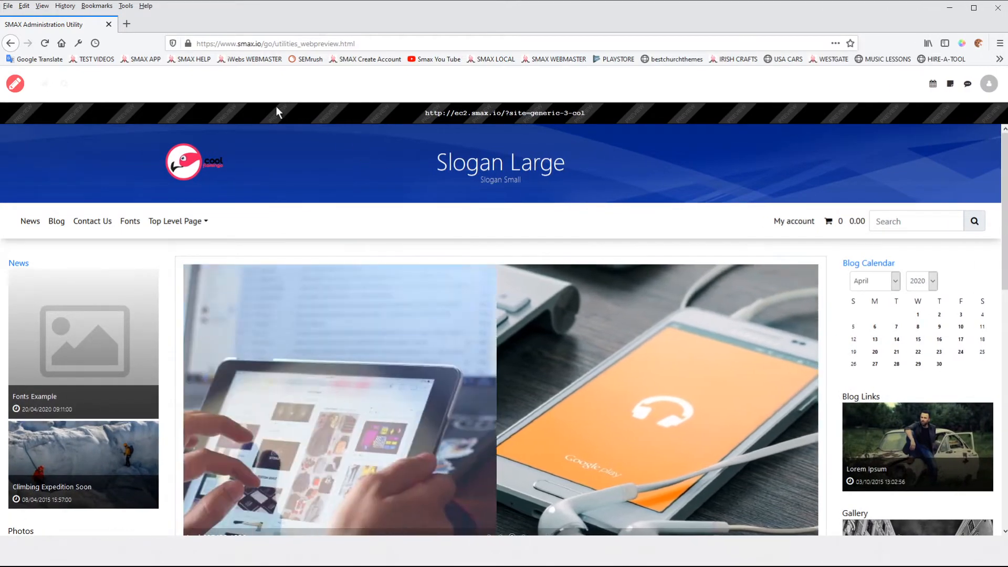
click(17, 84)
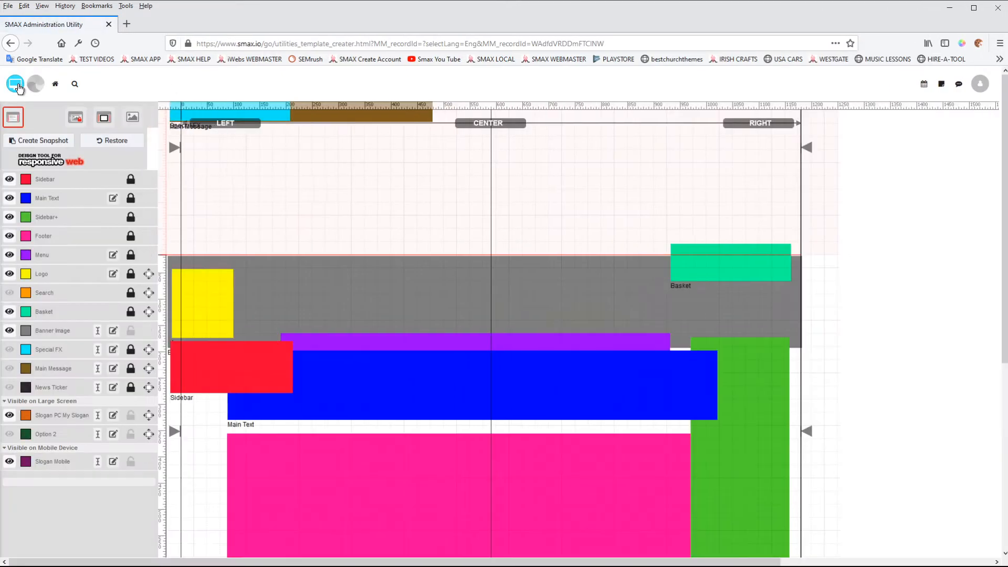
Add a line reading FOR PC to the Slogan PC My Slogan content and save it
click(60, 420)
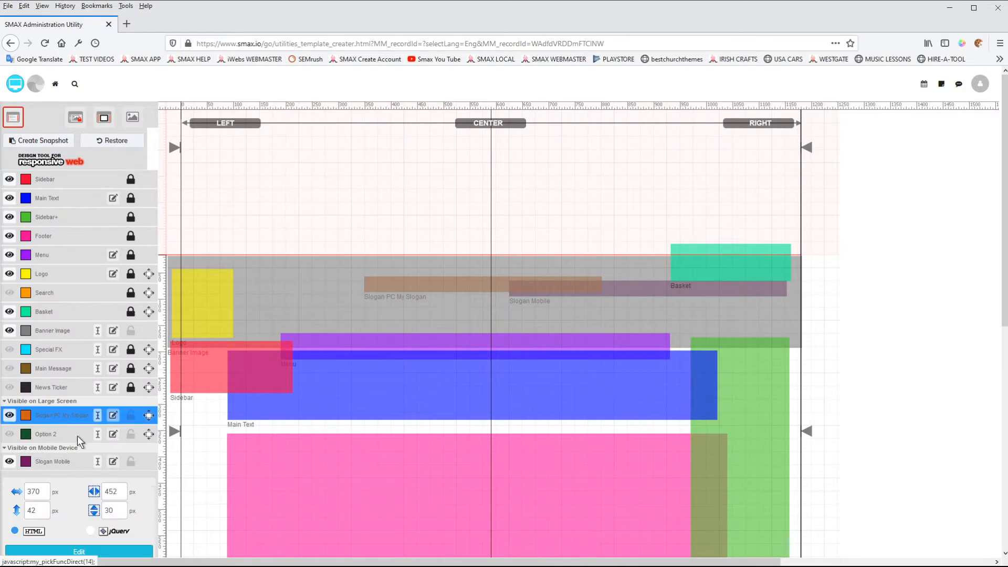
scroll(126, 478, down, 3)
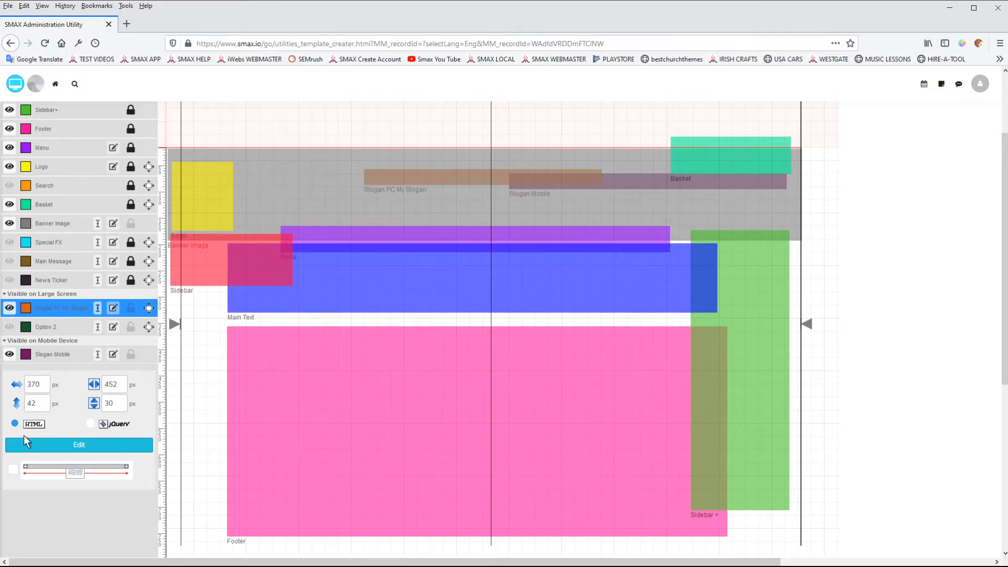
click(50, 355)
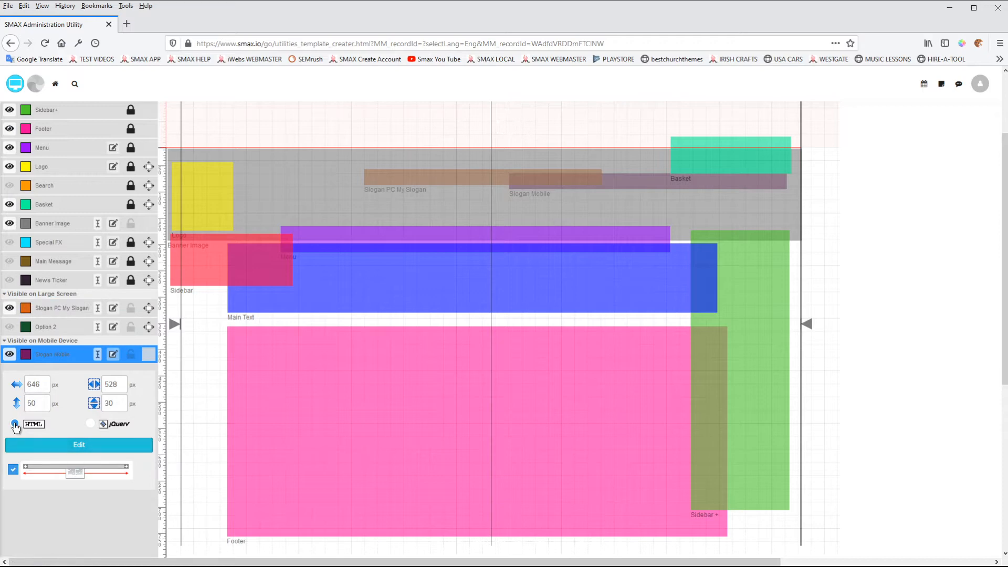
click(75, 309)
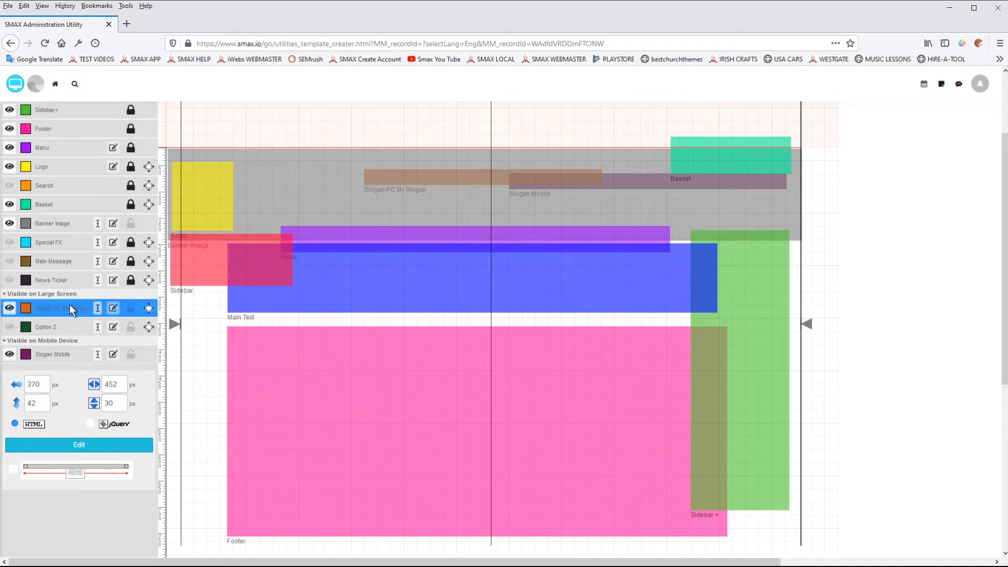
click(61, 444)
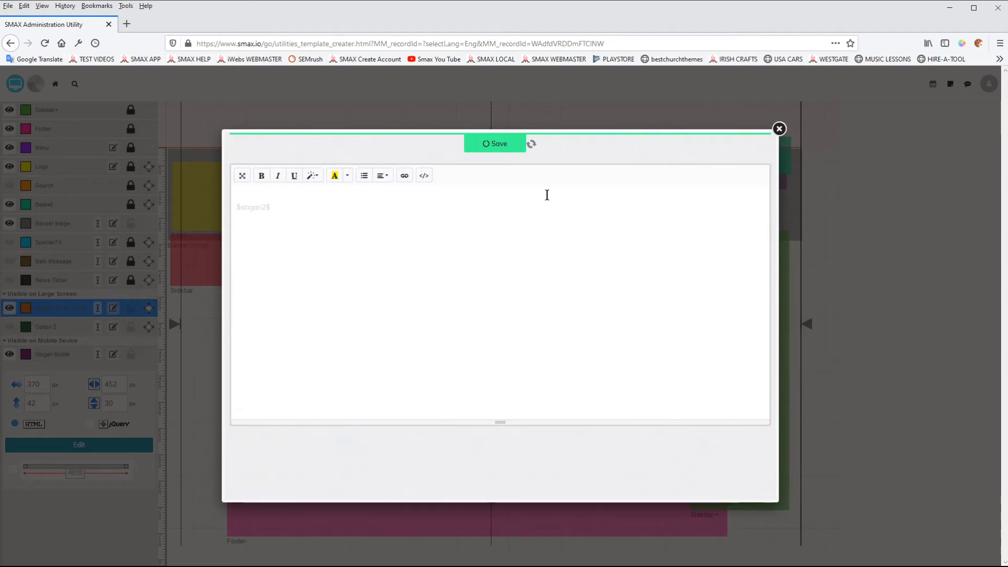
click(276, 205)
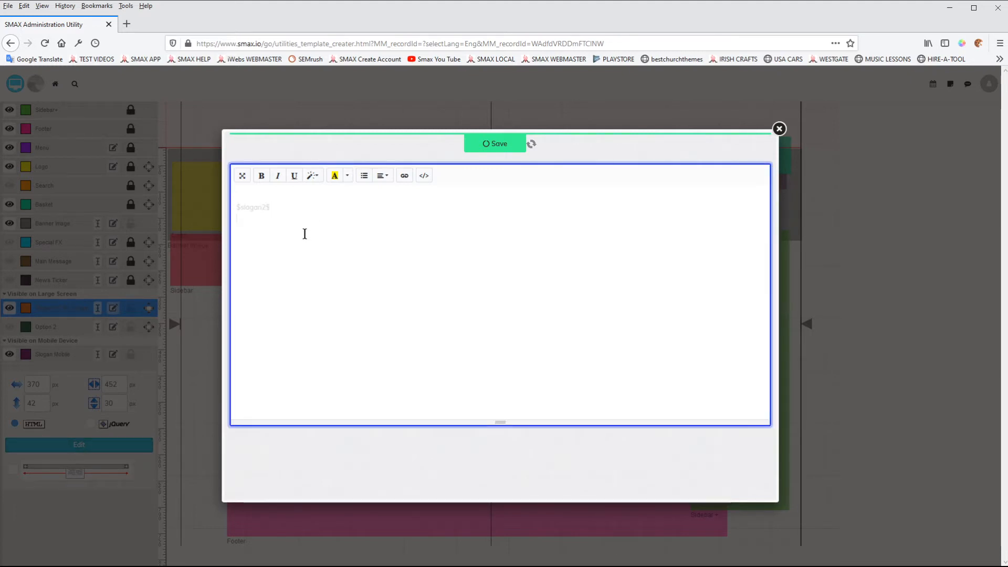
text(FOR PL)
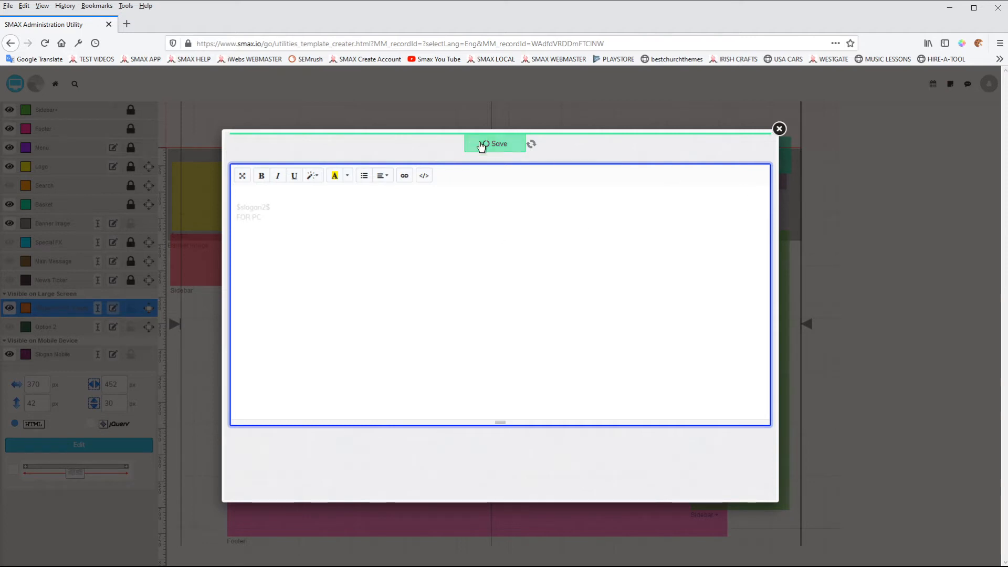
click(496, 144)
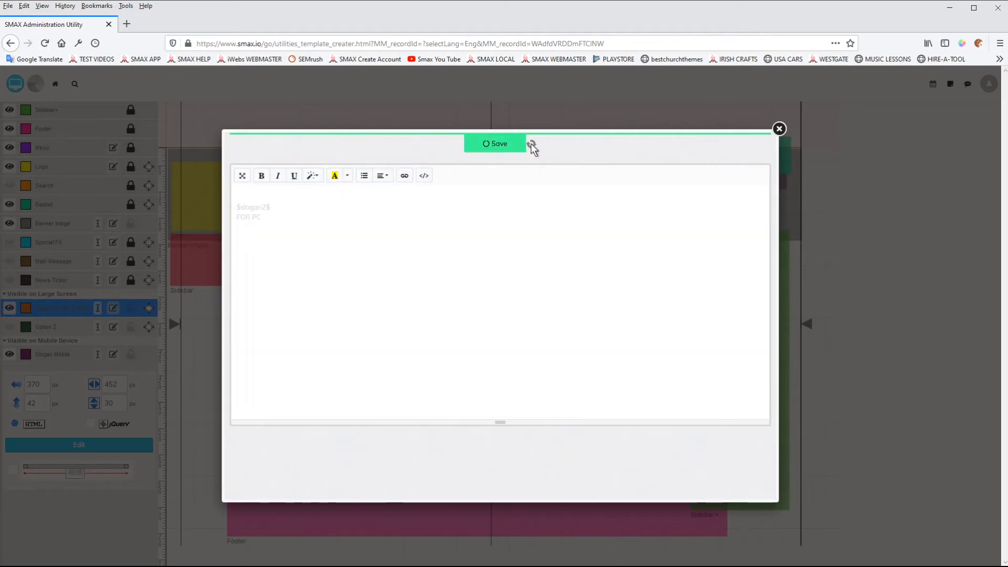
click(779, 129)
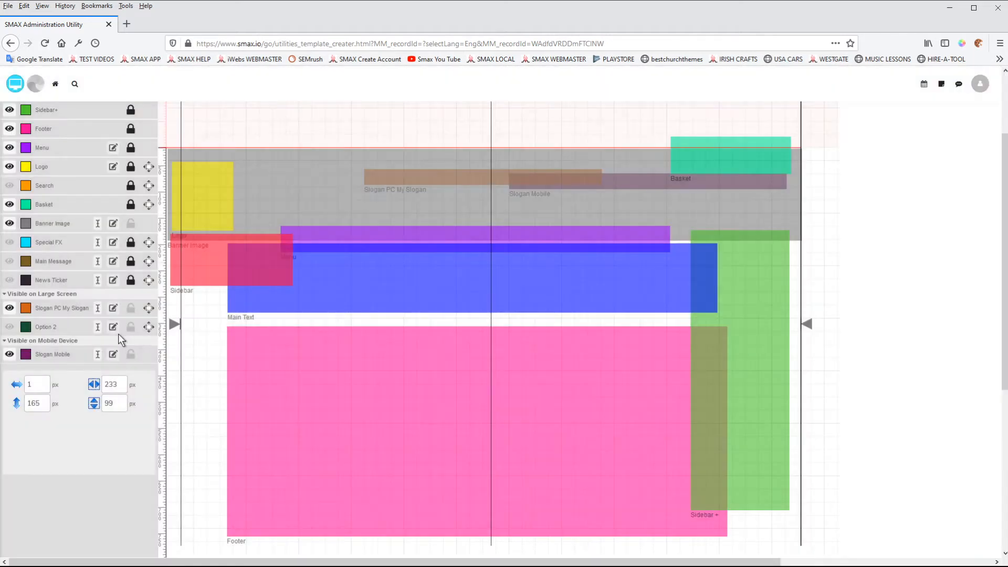
Select the Slogan Mobile layer, toggling both slogan layers' visibility off and back on
click(54, 355)
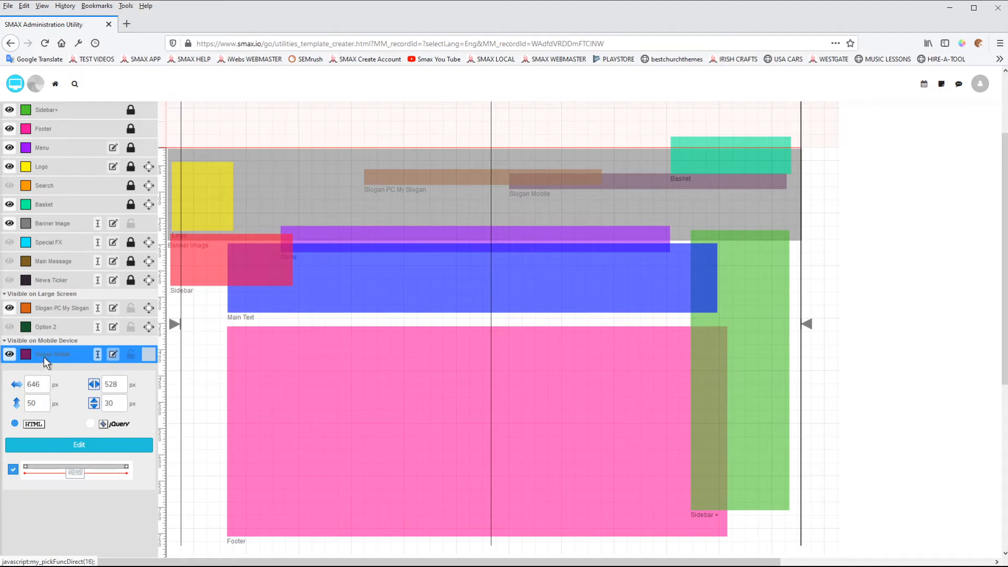
click(10, 355)
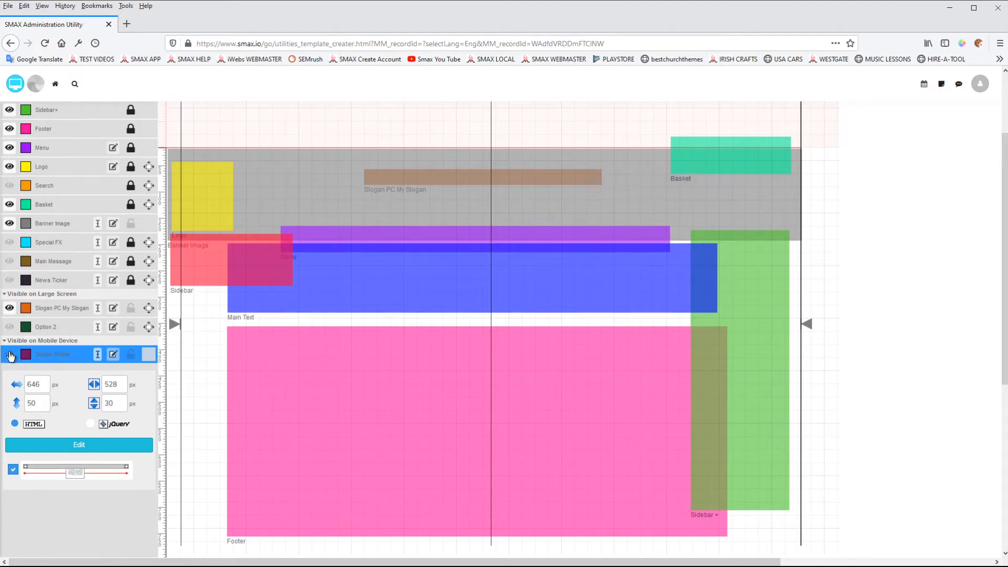
click(10, 355)
click(10, 355)
click(10, 355)
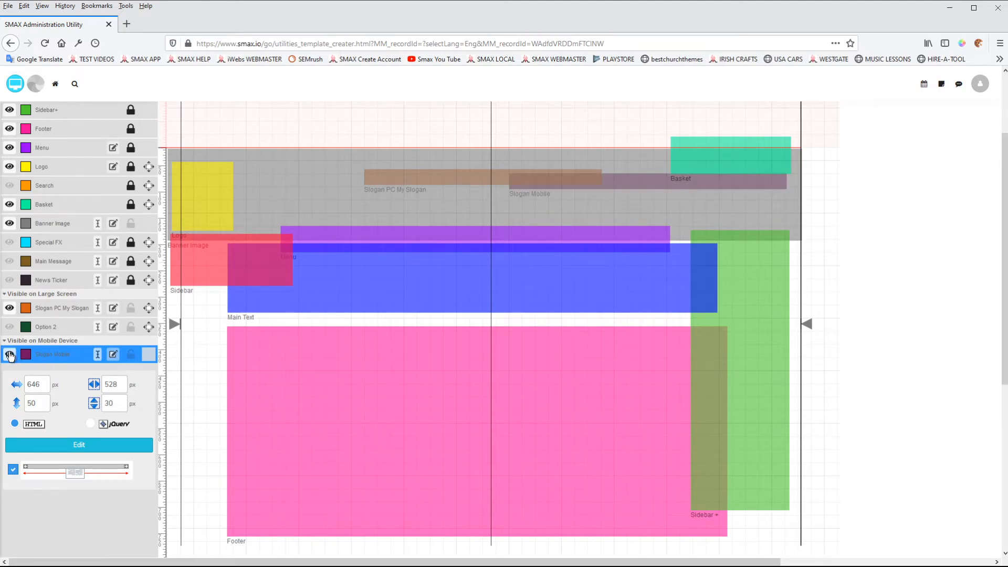
click(9, 308)
click(9, 308)
Add a line reading FOR MOBILE to the Slogan Mobile content and save it
click(100, 447)
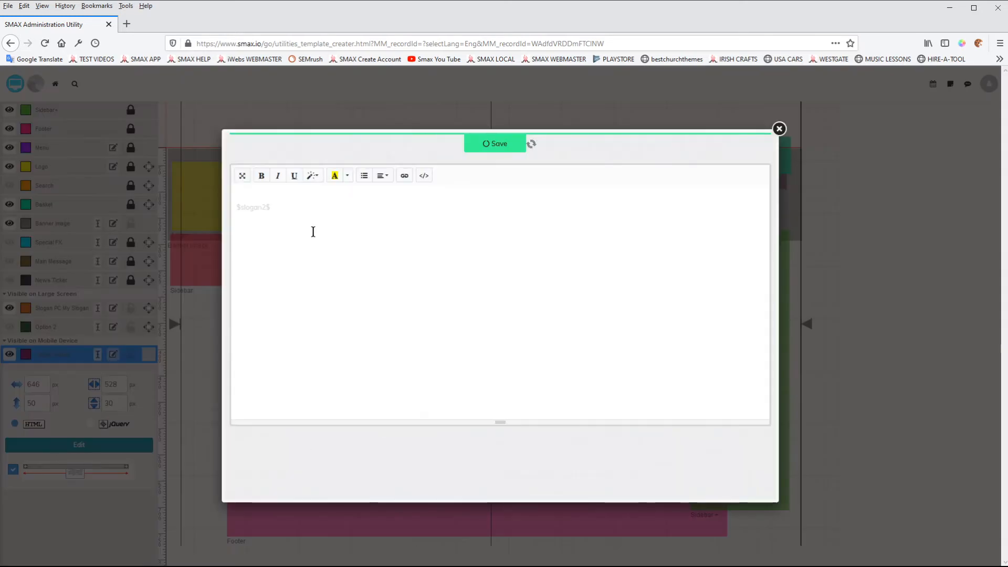
click(271, 204)
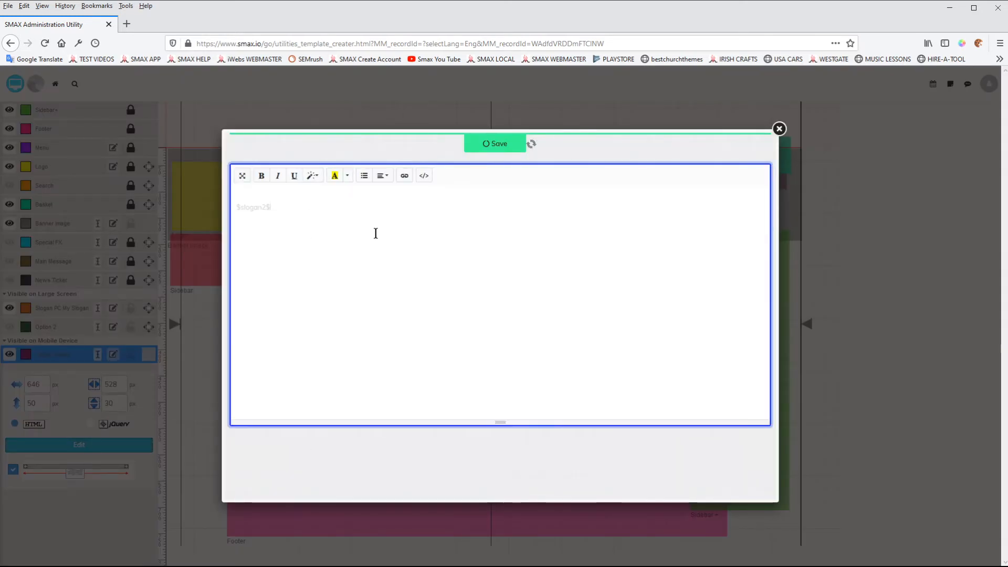
key(Return)
text(HeR MOR MOBILE)
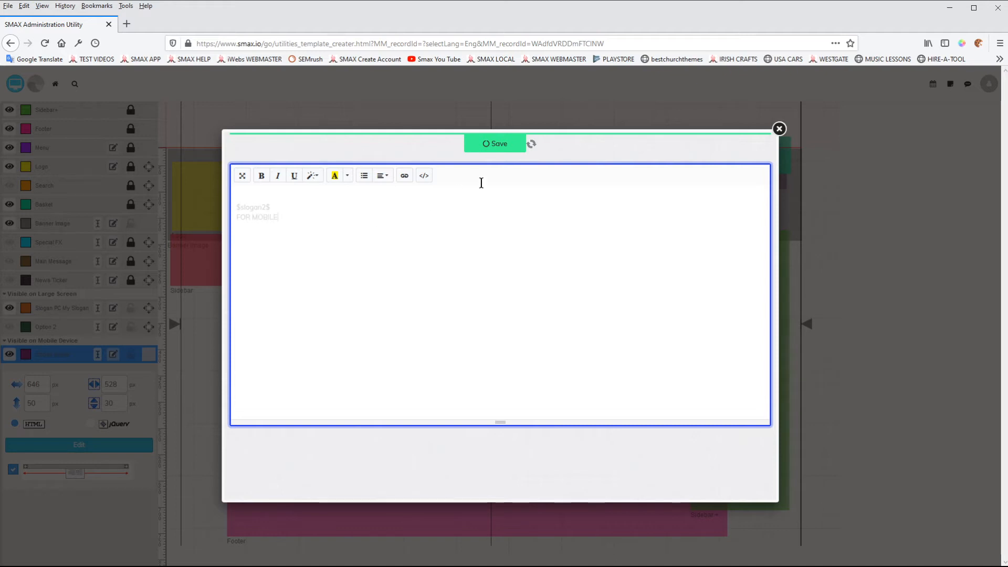
click(502, 145)
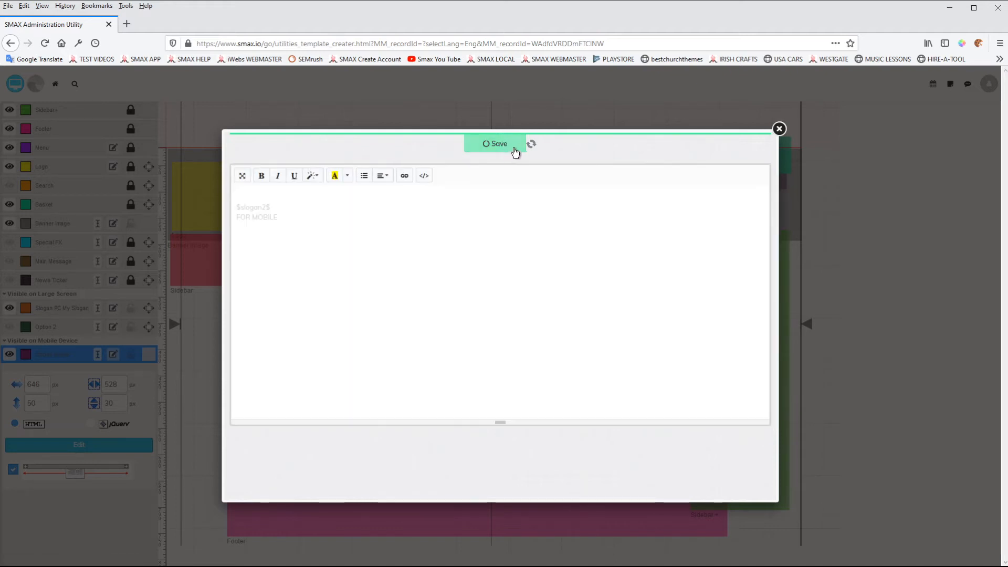
click(778, 129)
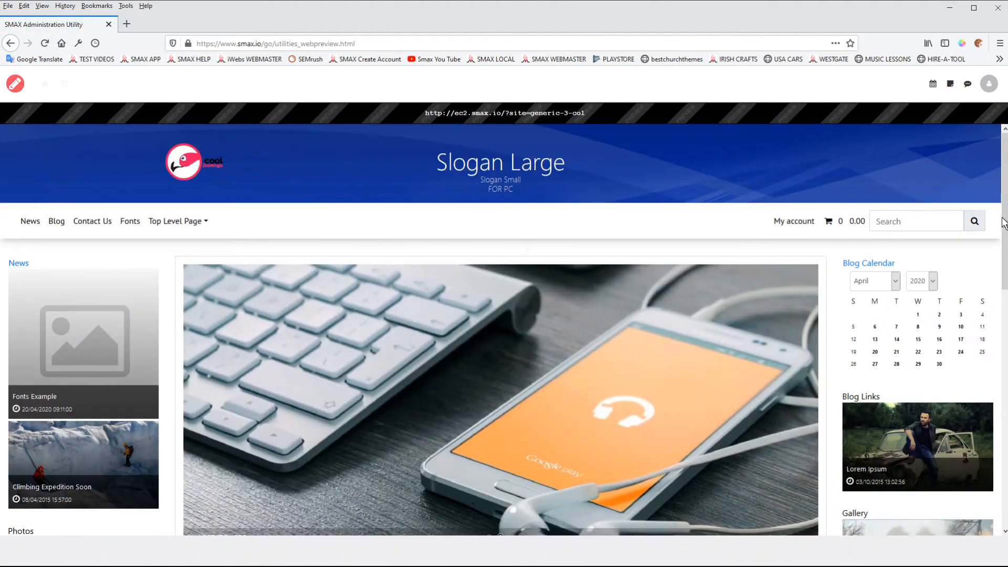
Preview the site at mobile width, open and close the menu, then return to the designer
drag(1006, 215, 331, 198)
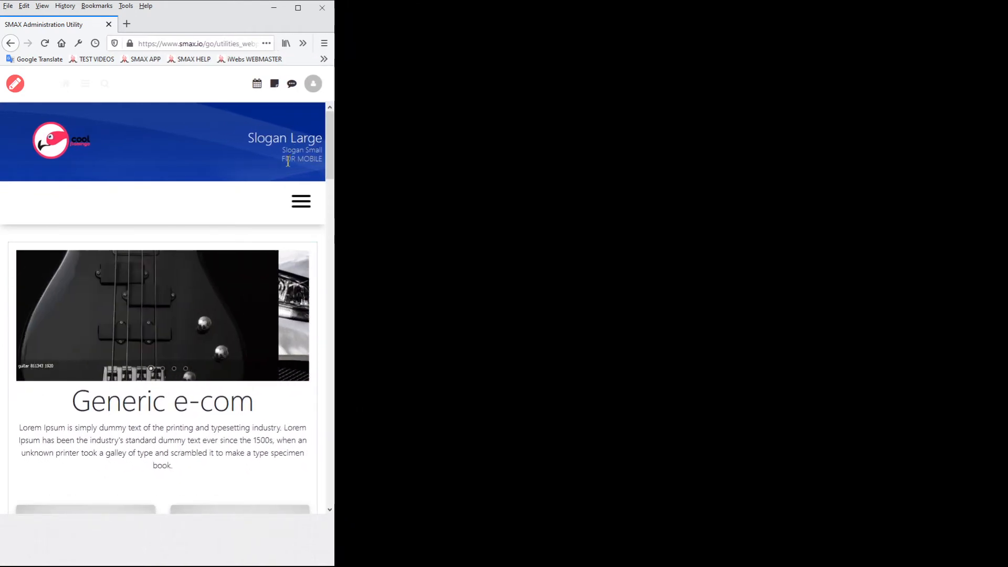
click(304, 200)
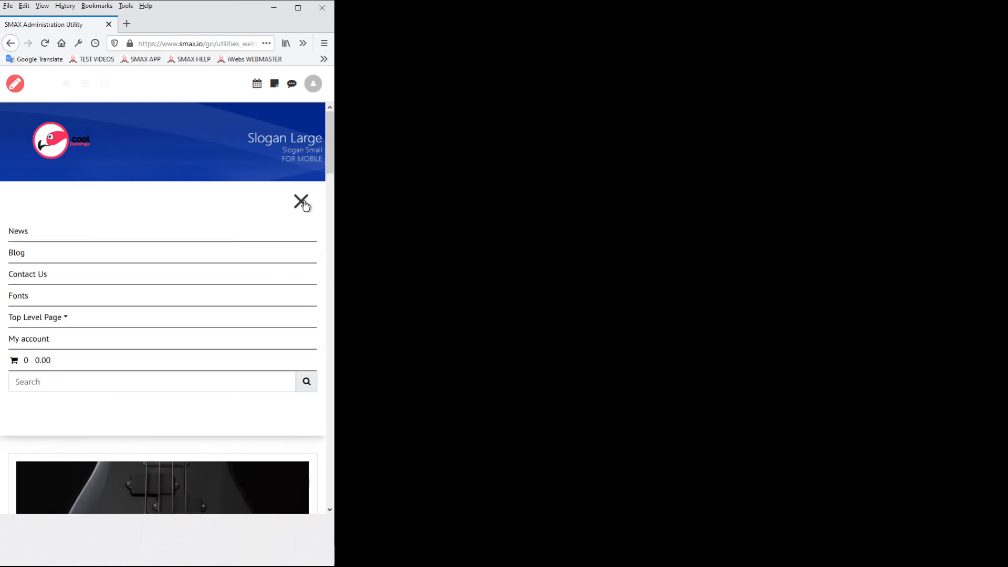
click(301, 201)
drag(335, 205, 1006, 205)
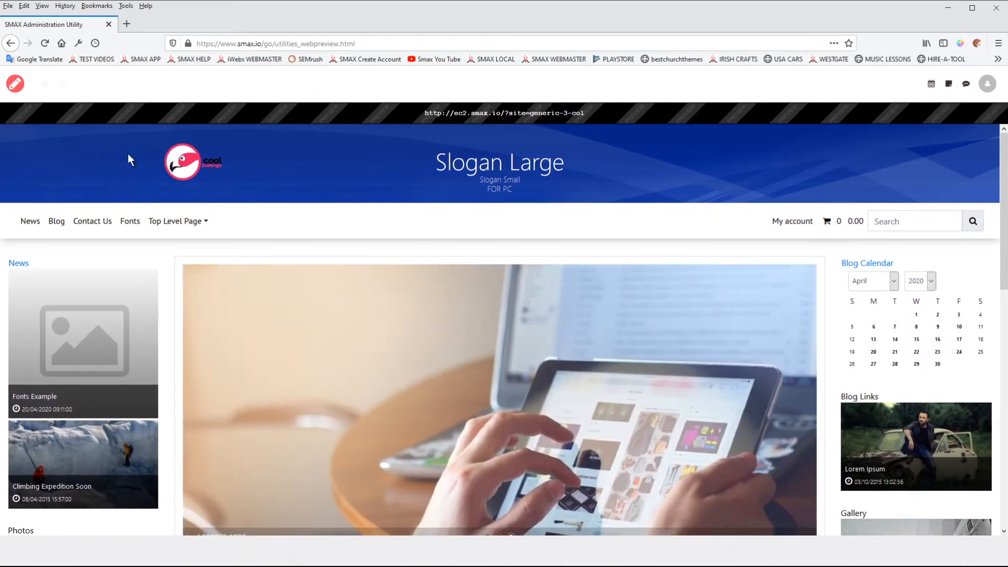
click(17, 87)
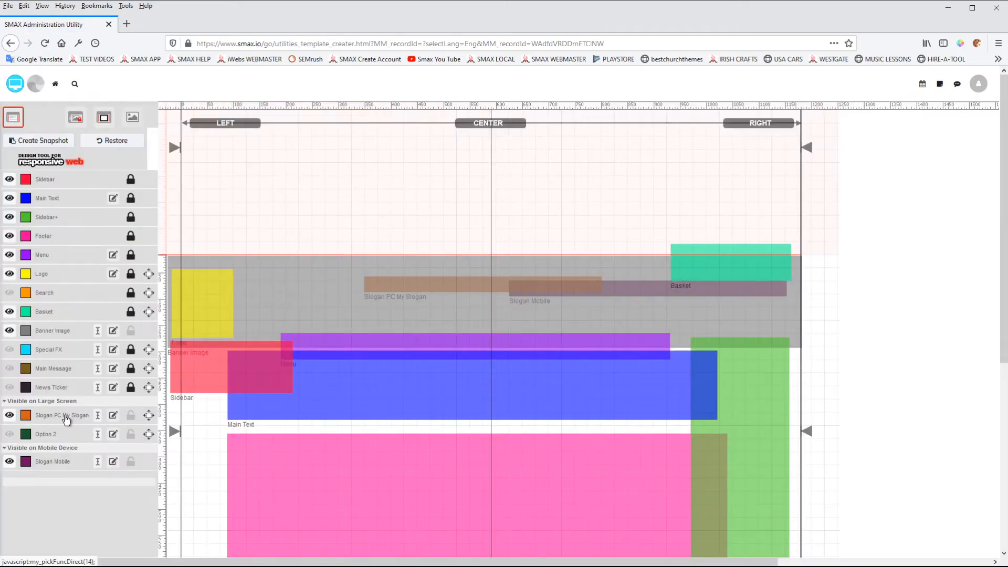
Select the Option 2 layer and make it visible
click(66, 415)
scroll(67, 414, down, 2)
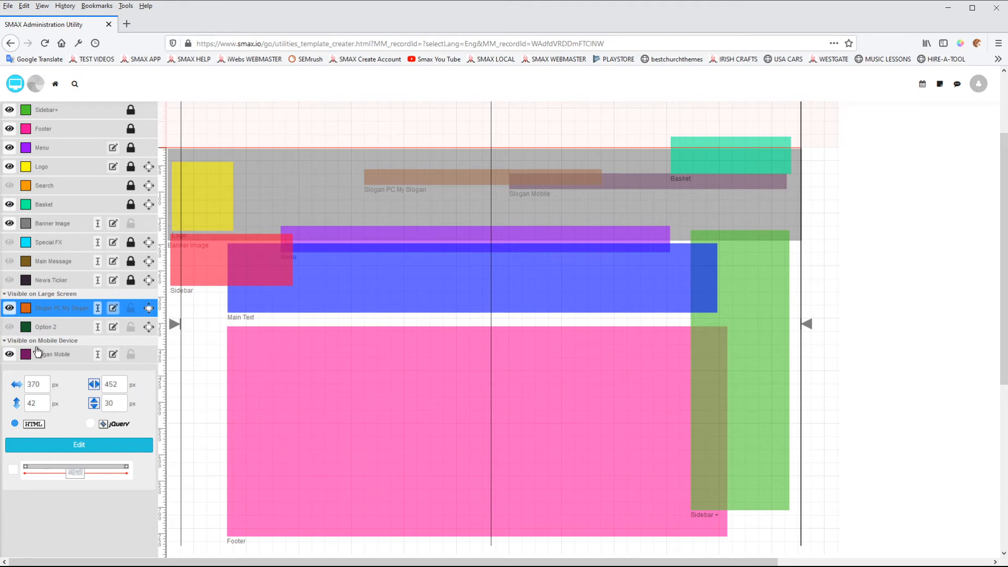
click(24, 329)
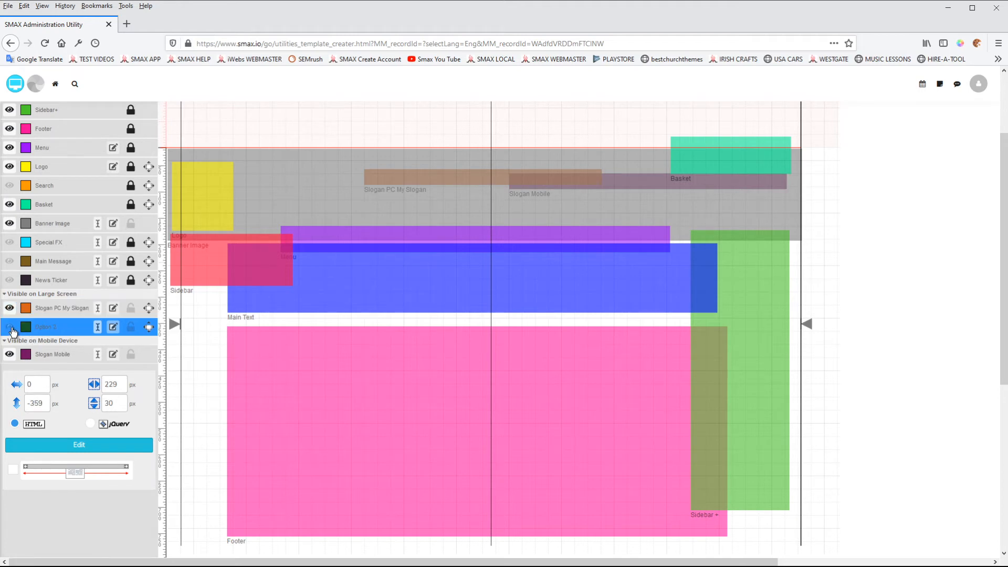
click(10, 328)
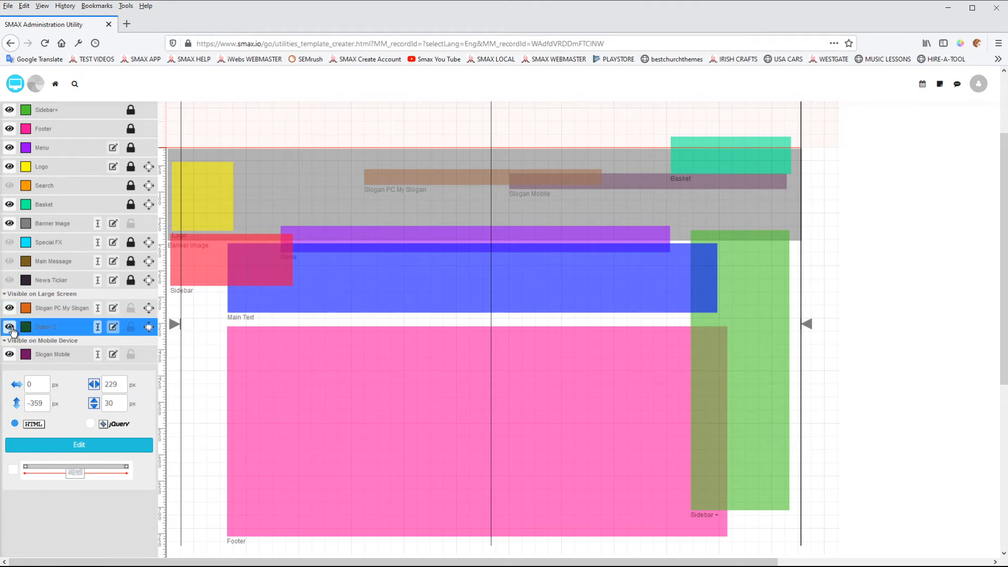
Set Option 2's top position to 0 px and move it to about 495 px from the left
double_click(43, 403)
text(0)
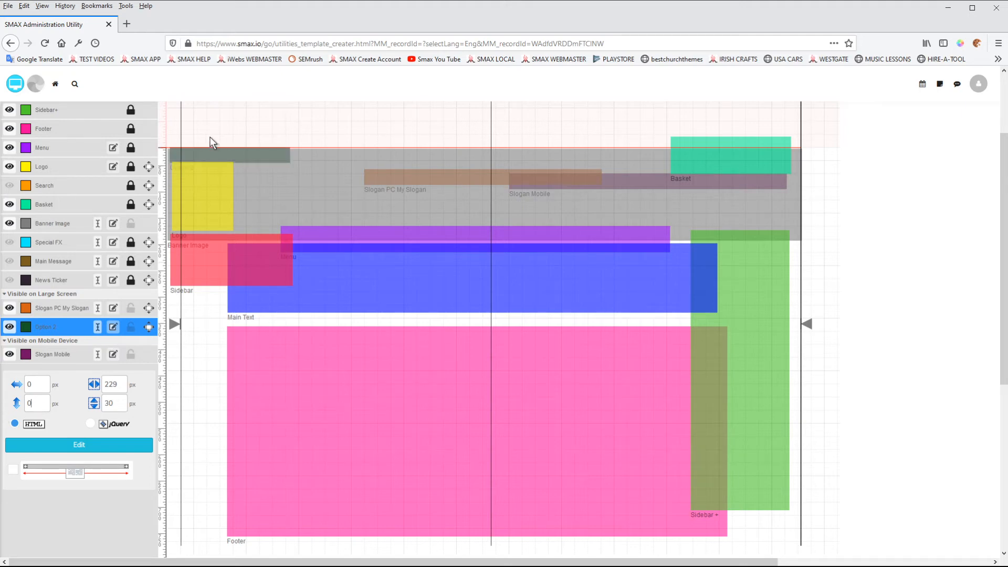
drag(222, 152, 510, 151)
Nudge the banner image to about -5, -1 px, open and close its image upload dialog, and reselect Option 2
drag(322, 178, 311, 170)
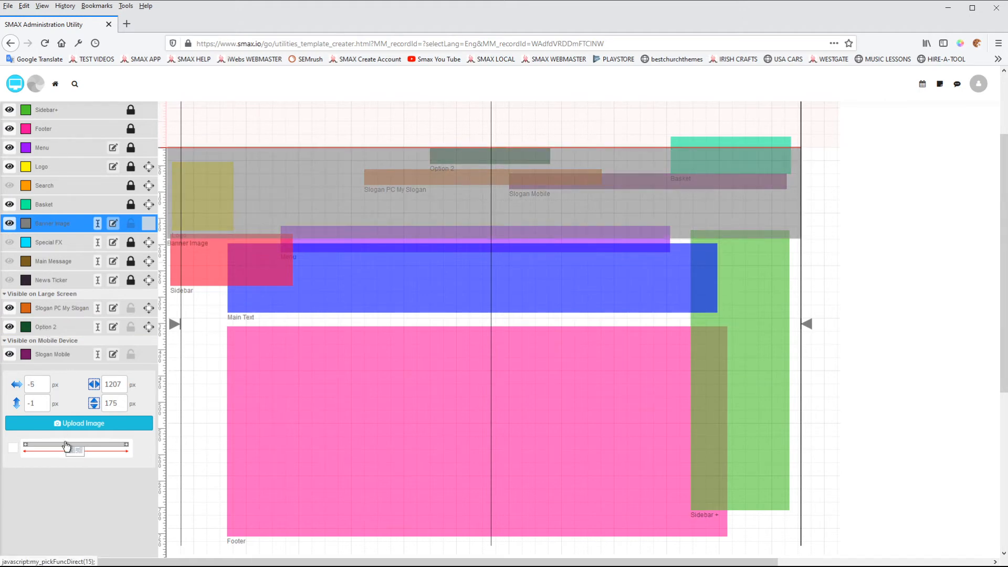
click(69, 424)
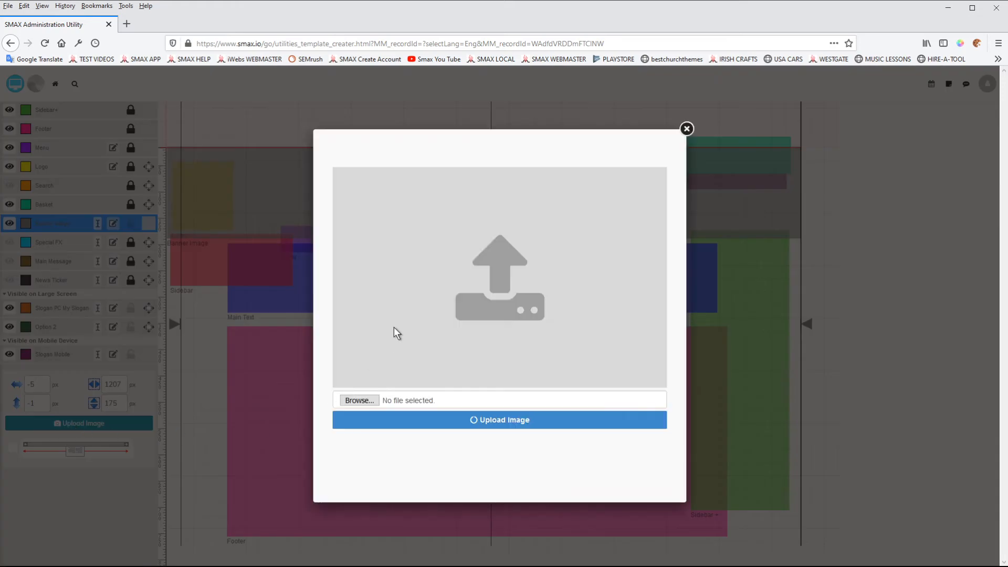
click(687, 129)
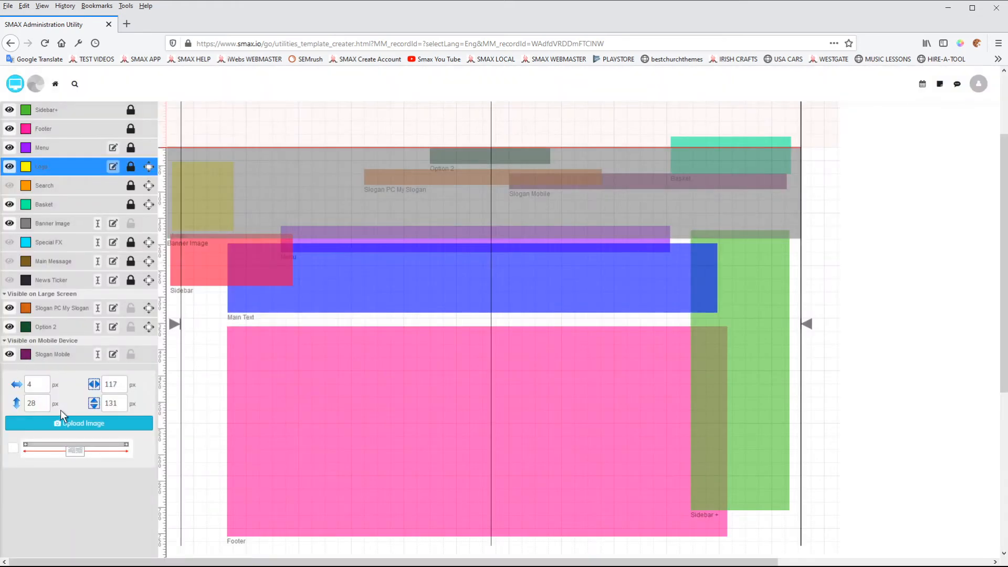
click(50, 329)
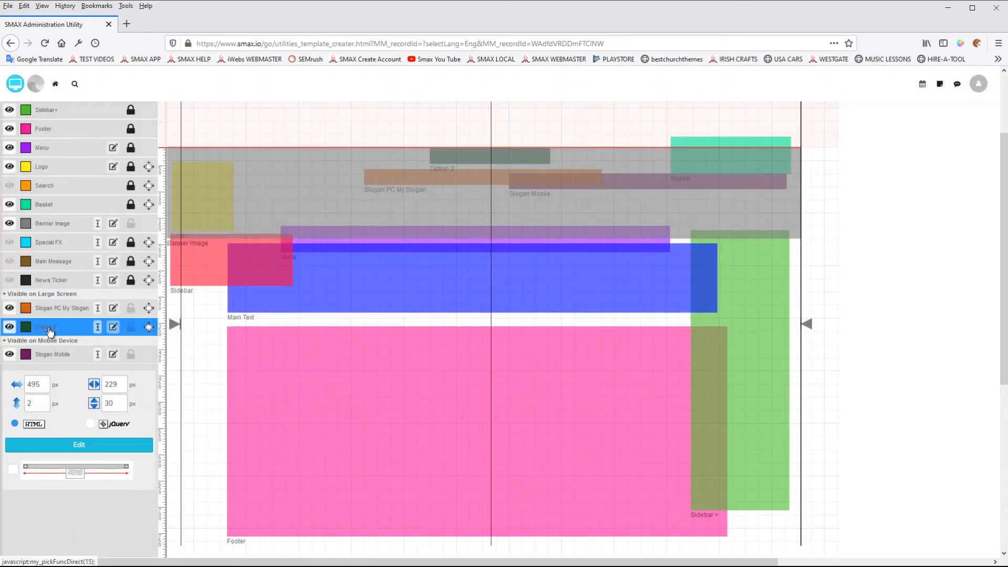
Enter the text OPTION 2 into the Option 2 block's content editor, save it, and preview the site before returning to the designer
click(52, 449)
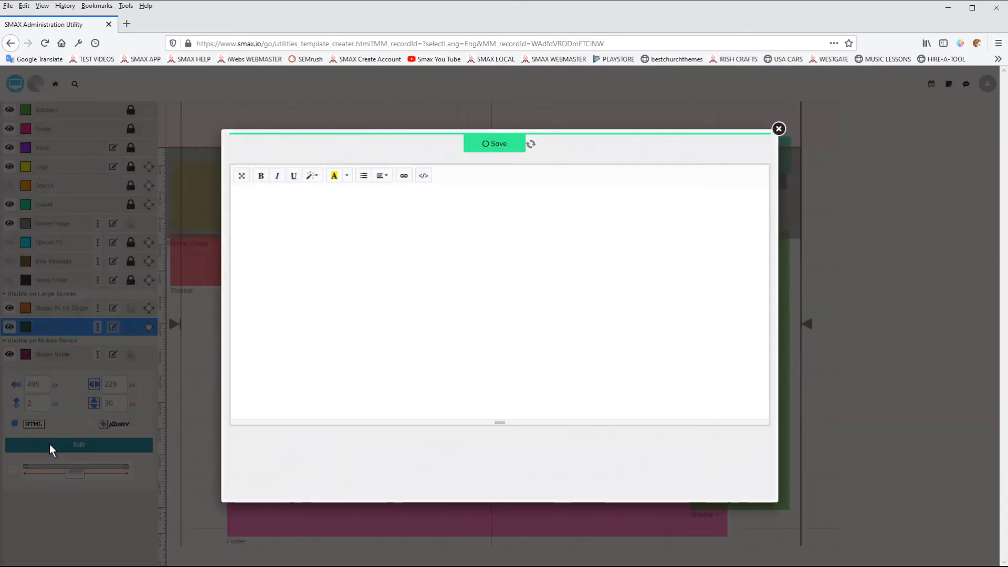
click(267, 202)
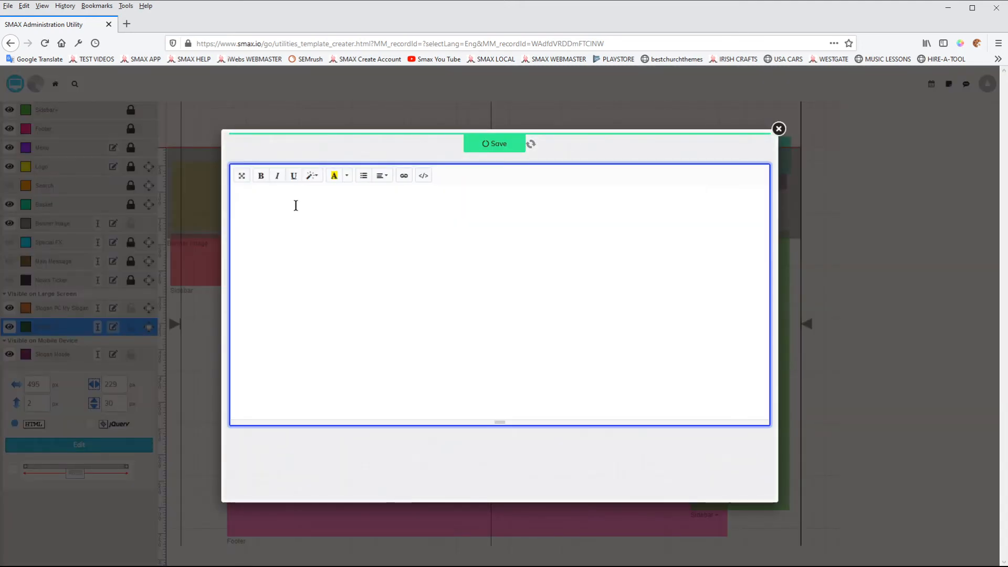
text(OPTION 2)
click(477, 149)
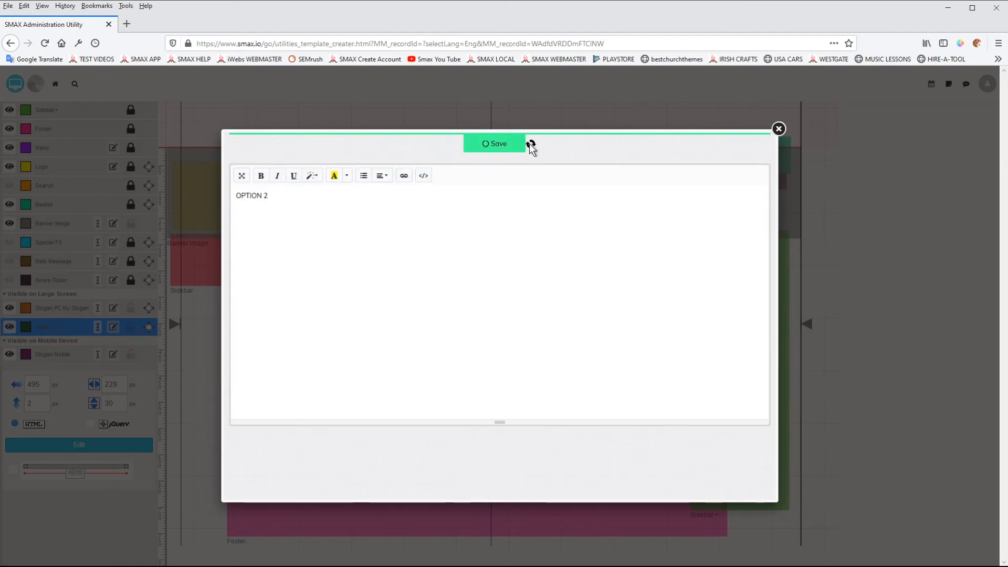
click(778, 129)
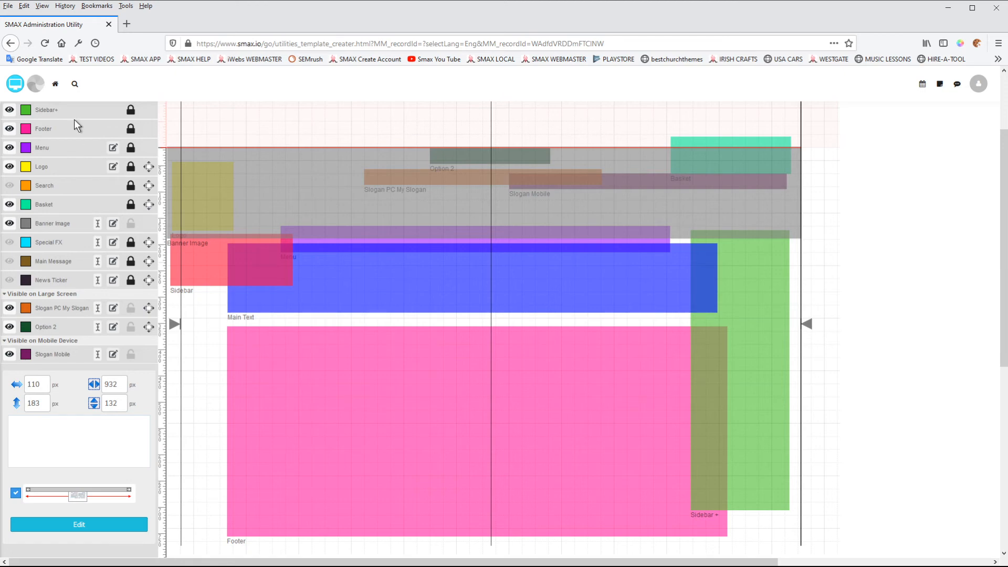
click(42, 88)
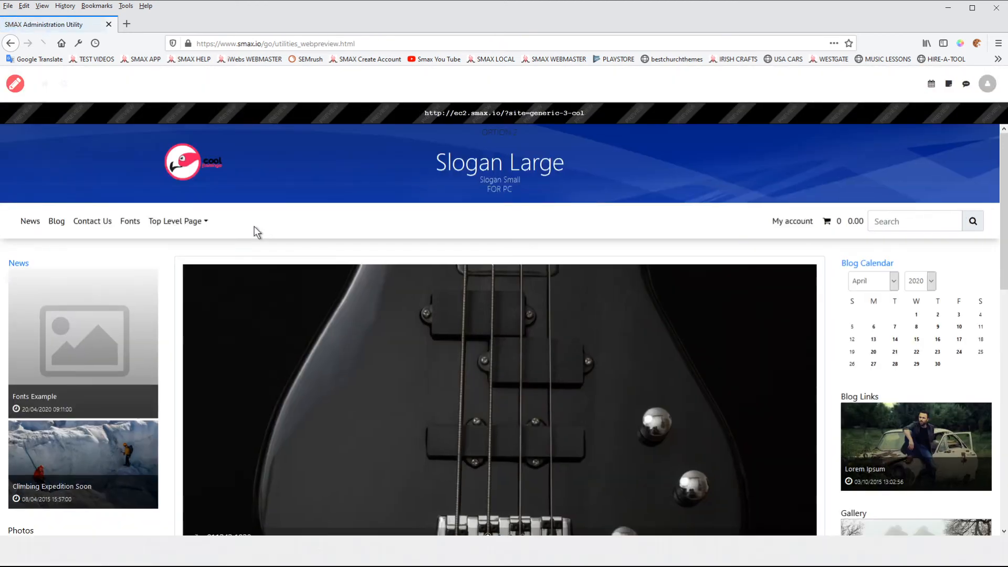
click(12, 87)
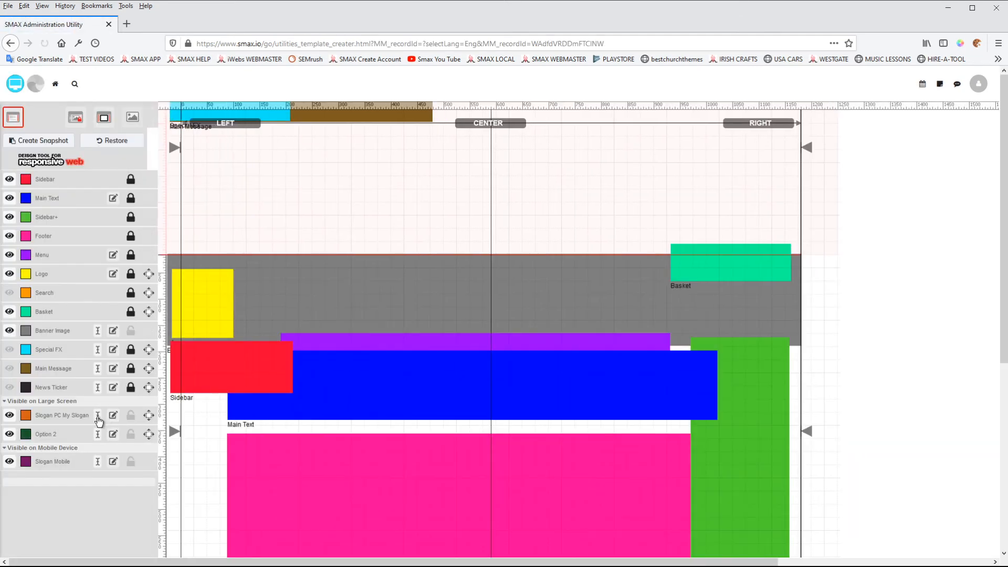
Format Option 2's text with a red foreground colour and the Header 1 style, then save and close the editor
click(53, 436)
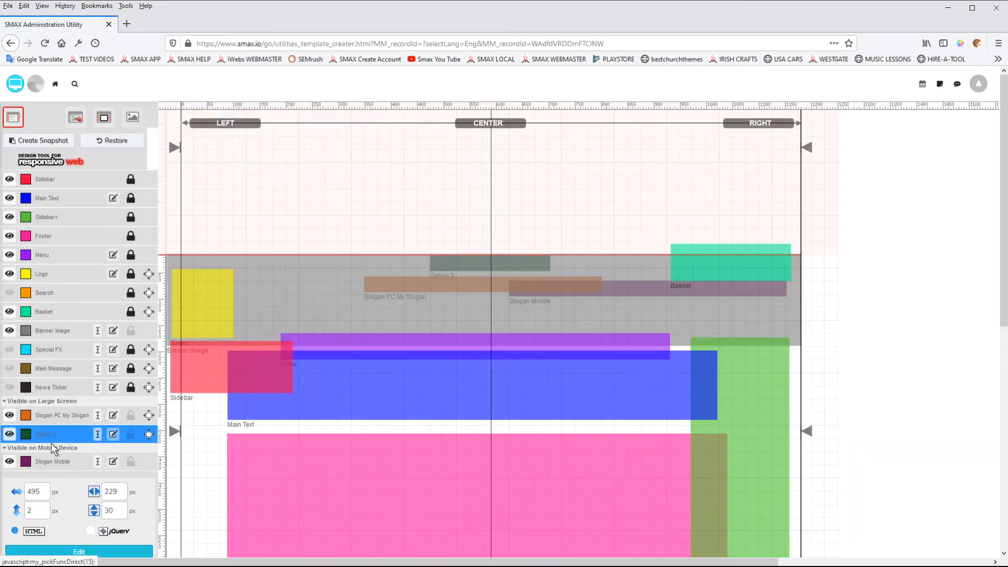
scroll(58, 472, down, 1)
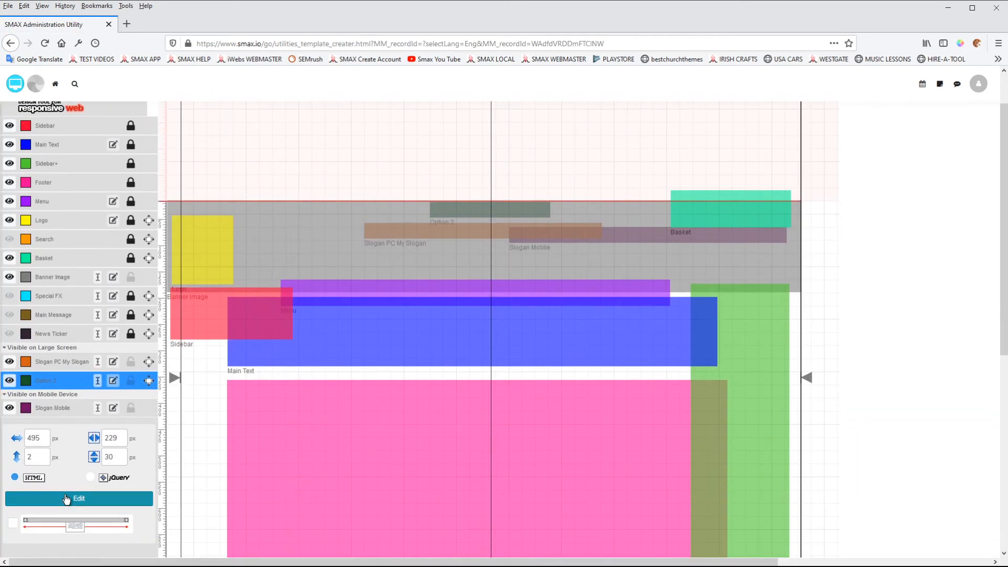
click(79, 498)
drag(283, 195, 230, 195)
click(348, 177)
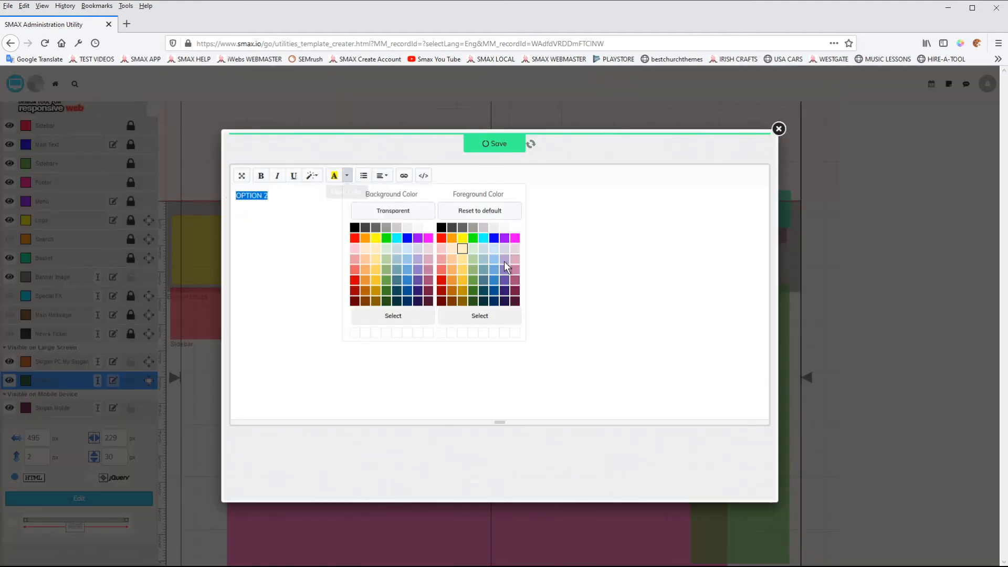
click(442, 236)
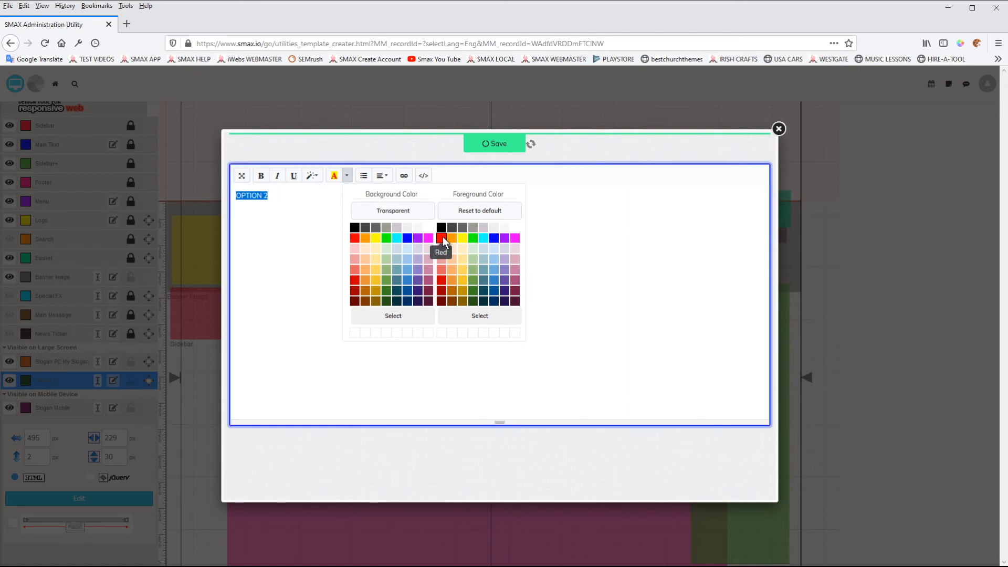
click(312, 212)
click(313, 177)
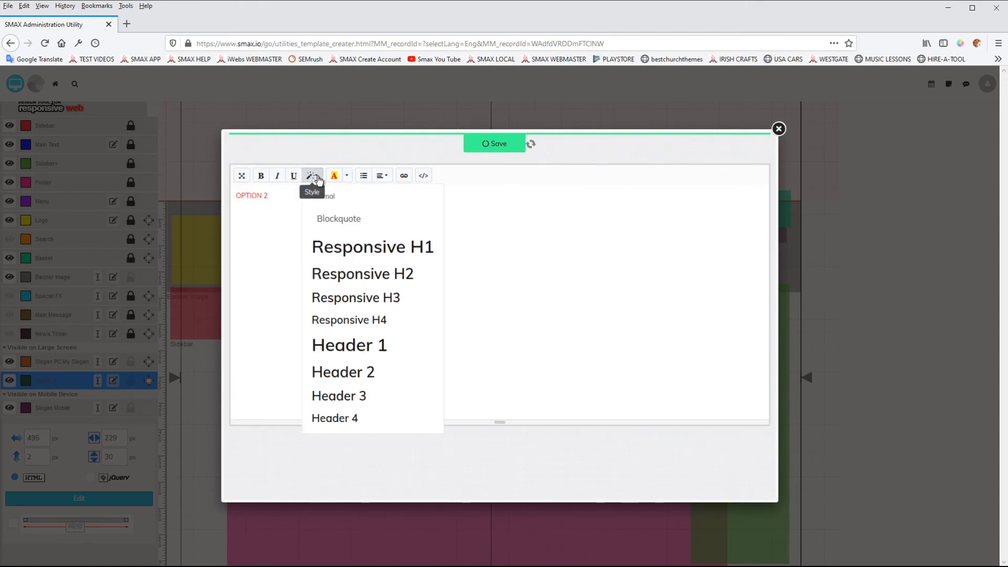
click(359, 346)
click(524, 147)
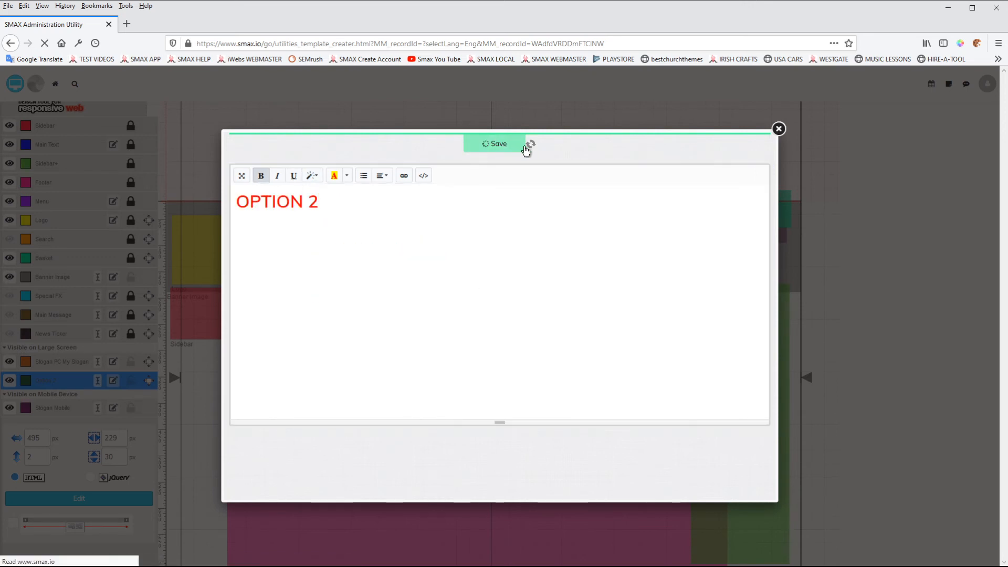
click(778, 129)
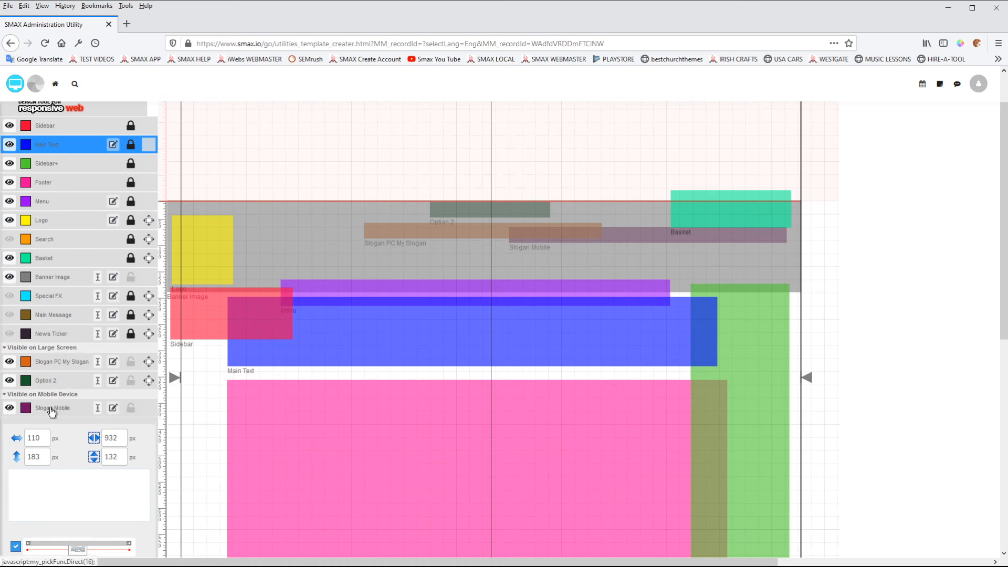
Preview the site with the formatted Option 2 slogan, return to the designer and reselect the Option 2 layer
click(7, 70)
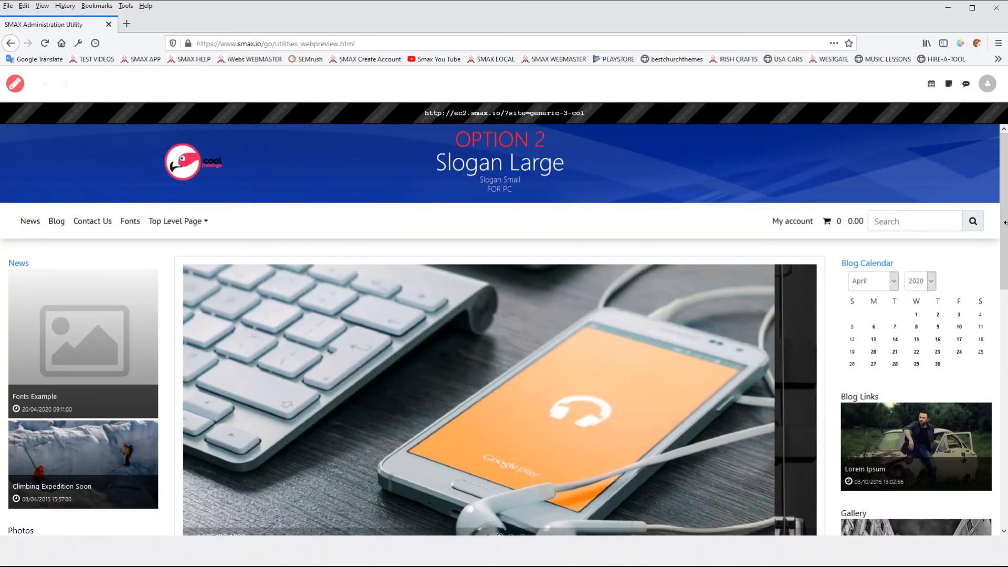
drag(1006, 224, 1003, 270)
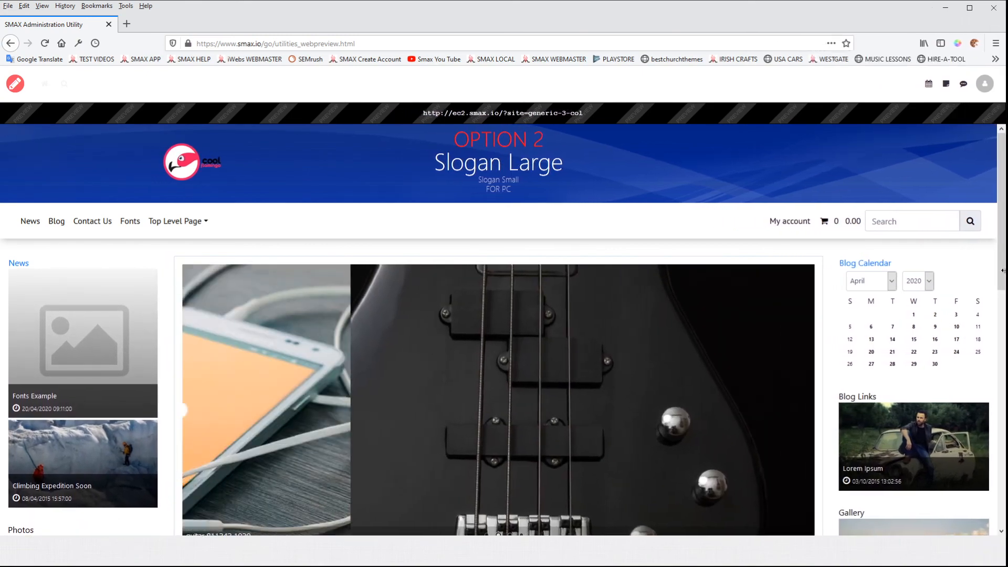
click(11, 84)
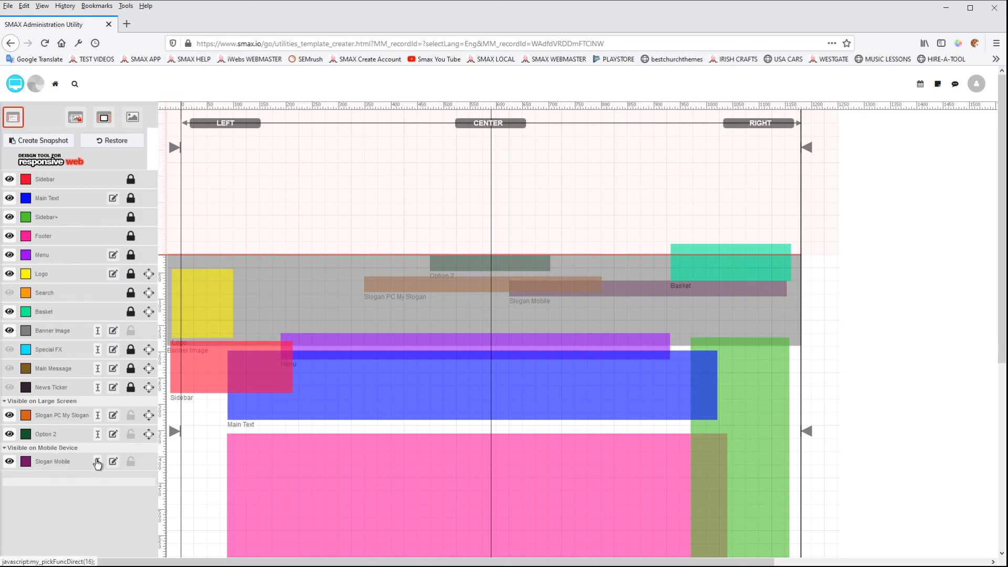
click(53, 435)
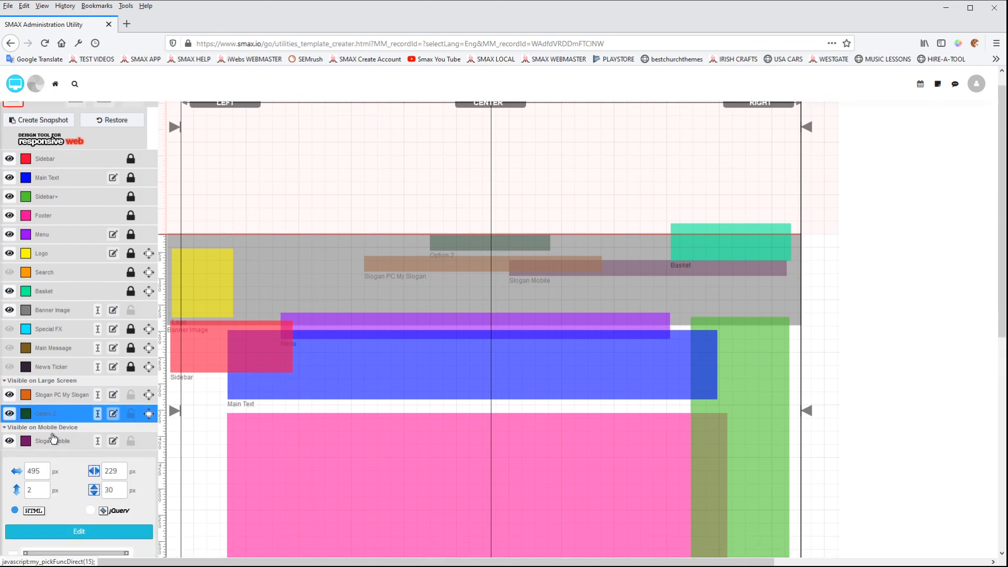